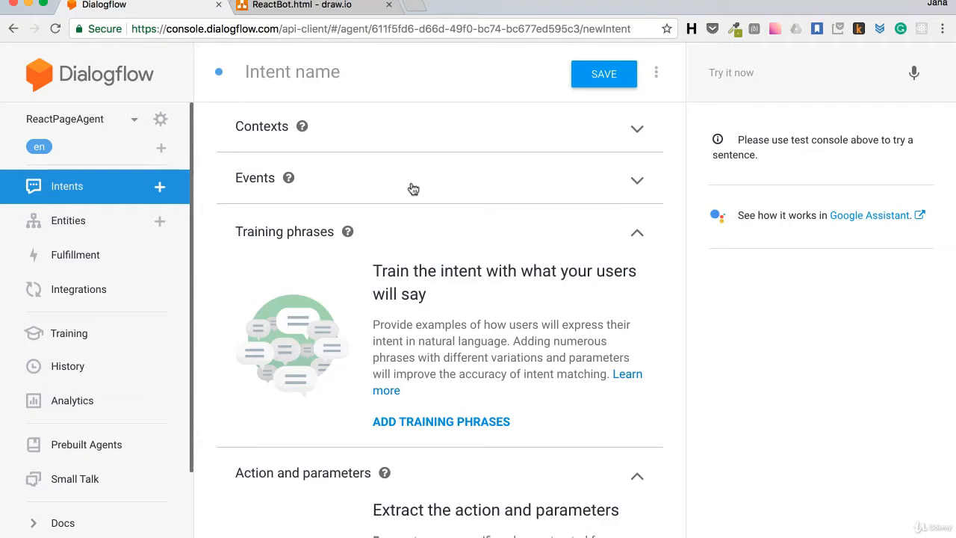
- Name the new intent "snoopy"
scroll(560, 281, "down", 4)
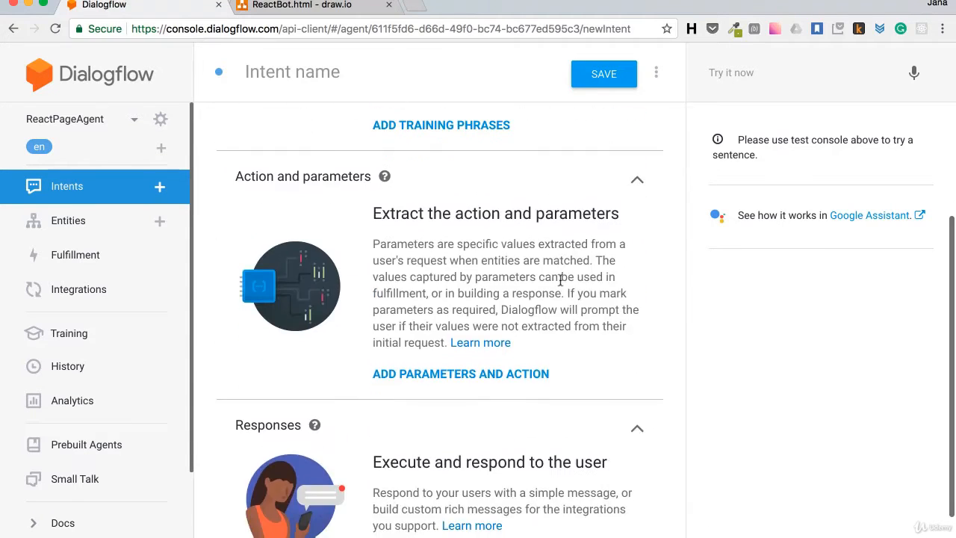
scroll(561, 281, "up", 4)
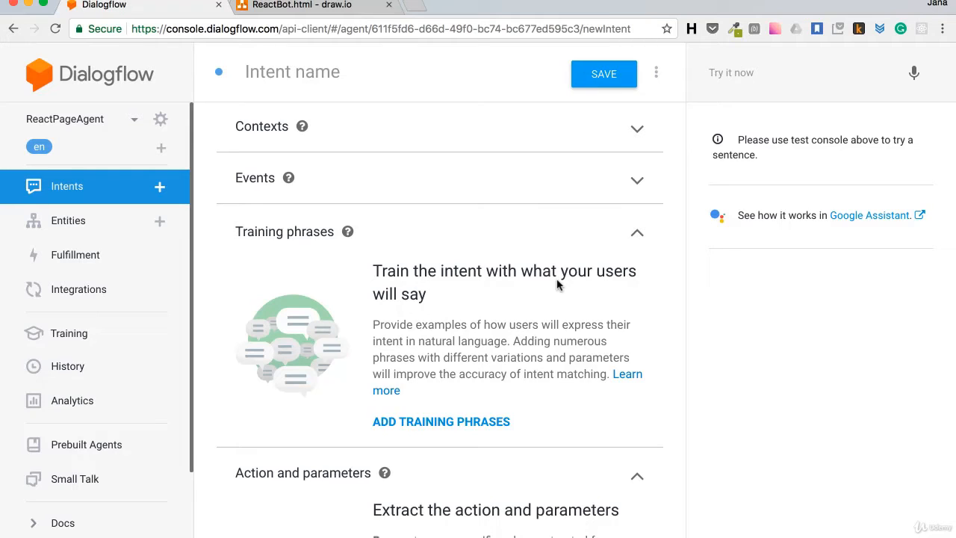
type("snoopy")
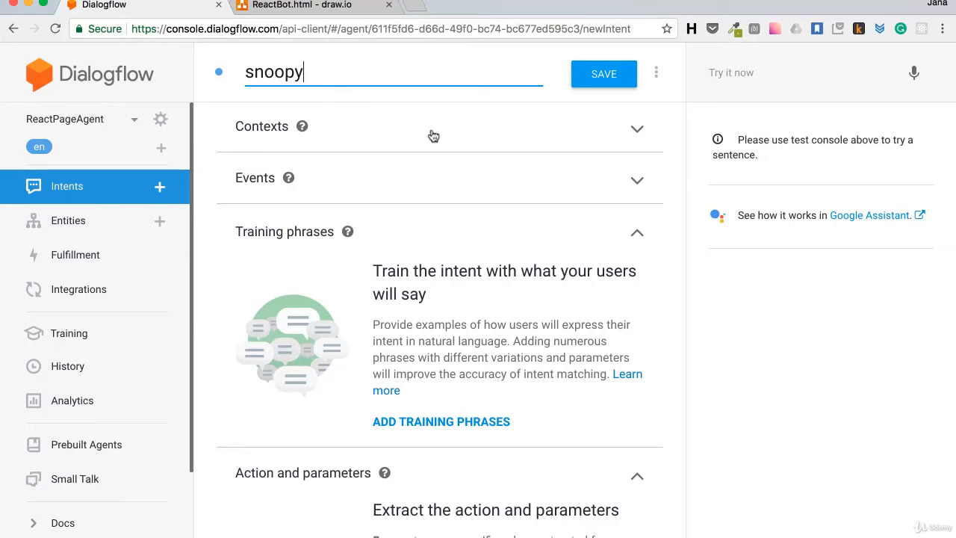
- Add the first training phrase "Where is Snoopy?" to the intent
left_click(470, 422)
left_click(341, 284)
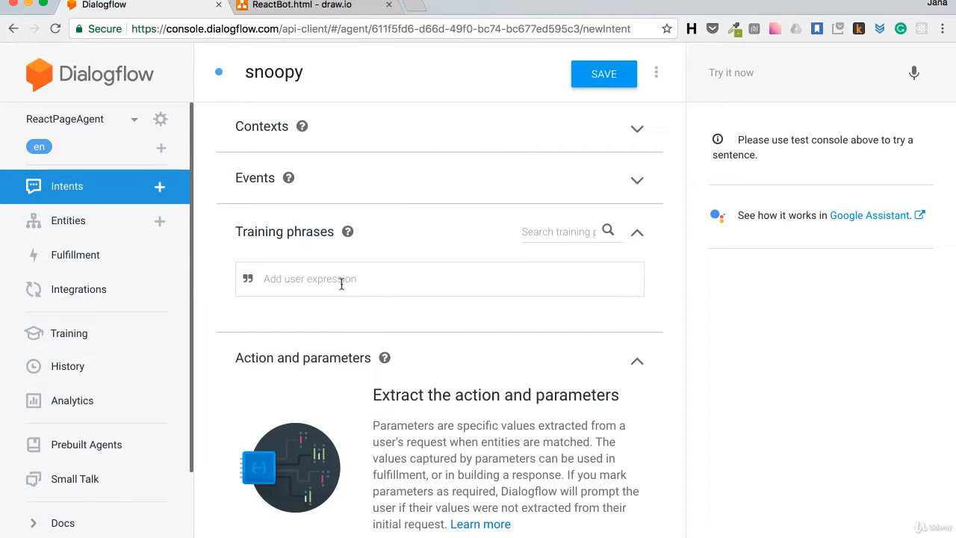
type("Where is Snoopy")
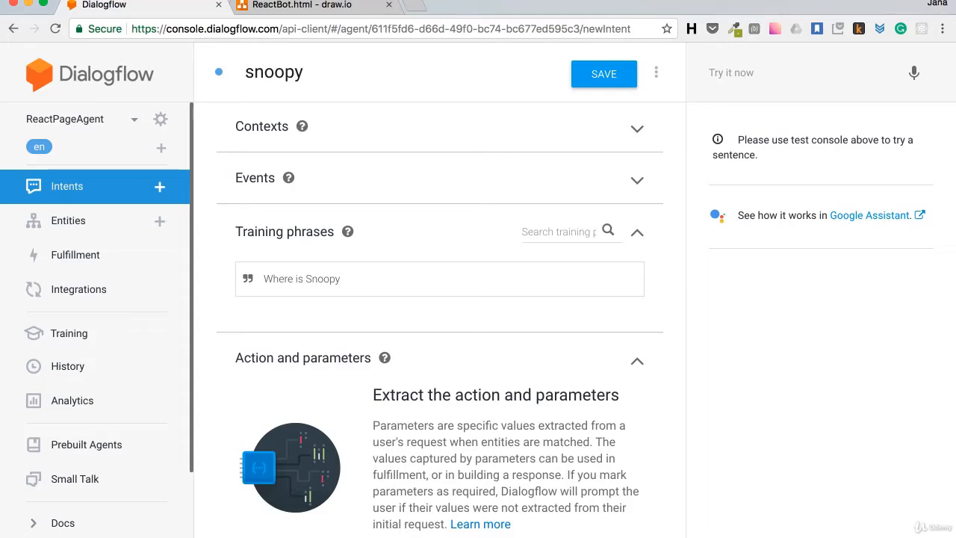
type("?")
key("Return")
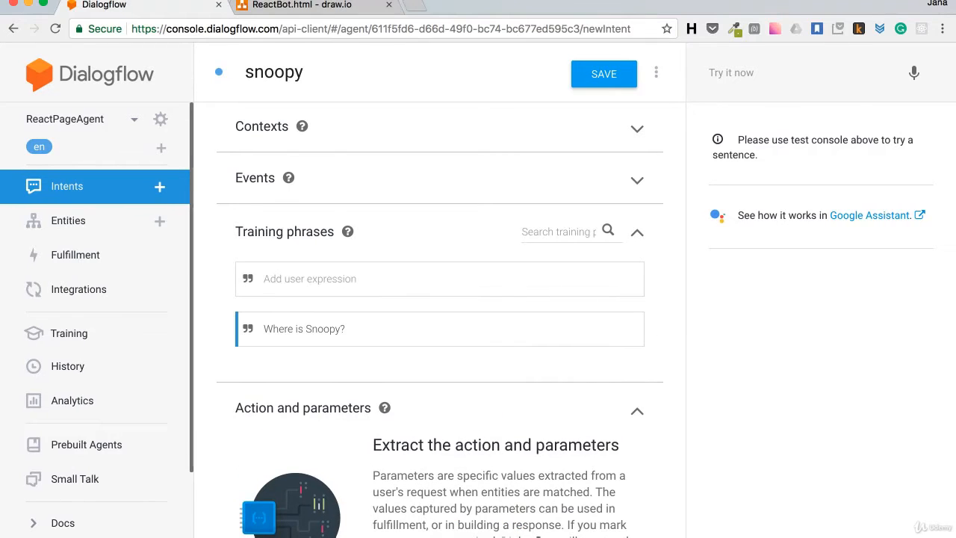
- Add two more training phrases: "Where can I find Snoopy?" and "Where did Snoopy go?"
type("Where")
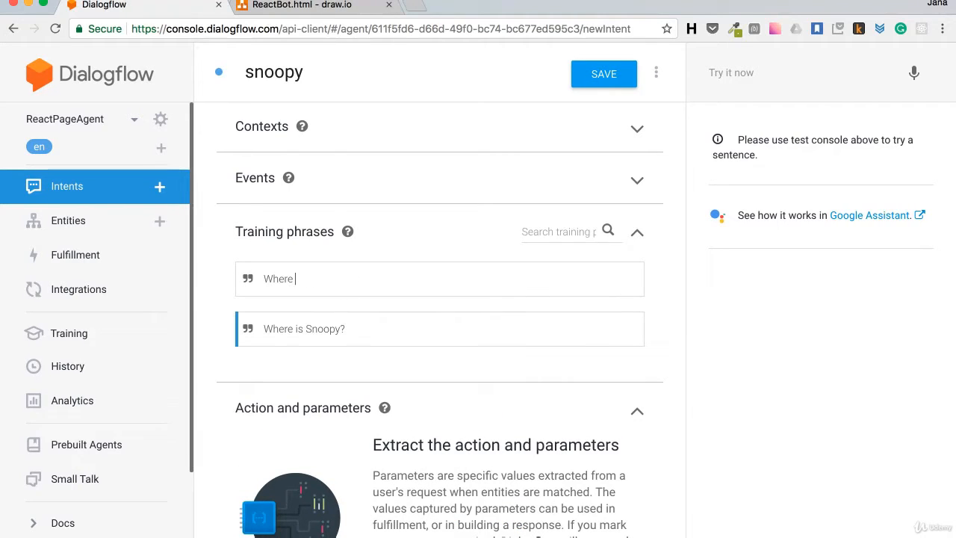
type(" can I find Snoopy?")
key("Return")
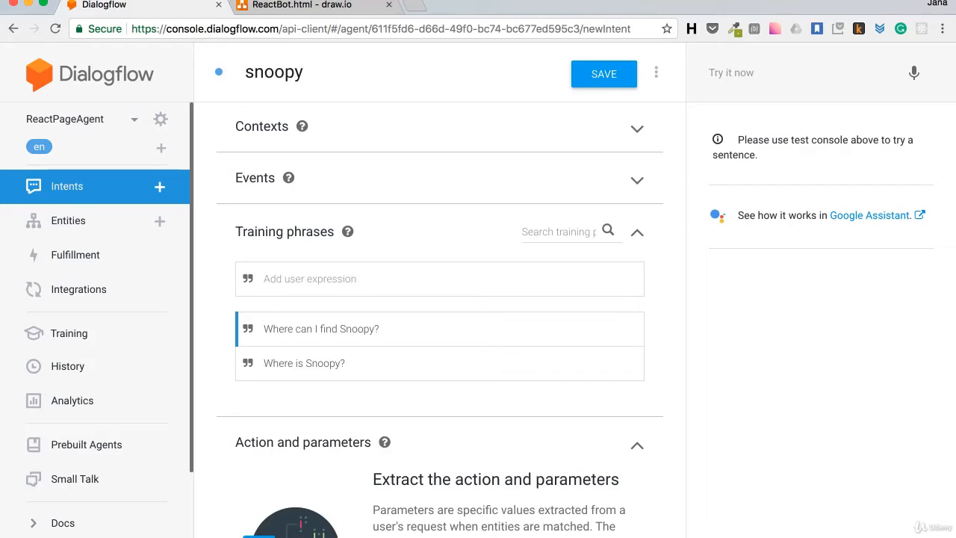
left_click(350, 281)
type("Where did ")
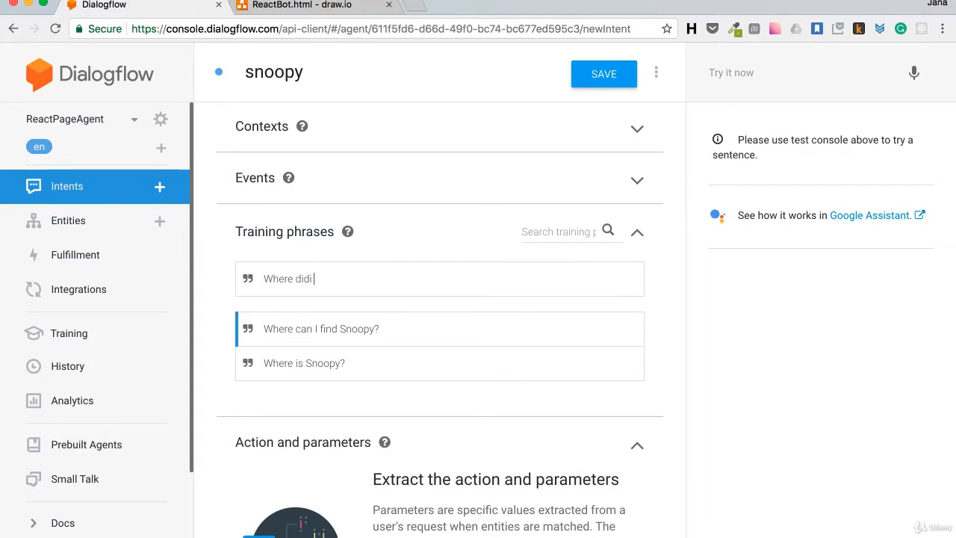
type("Snoopy go?")
- Add a text response to the intent reading "Snoopy is nowhere to be found."
scroll(458, 326, "down", 10)
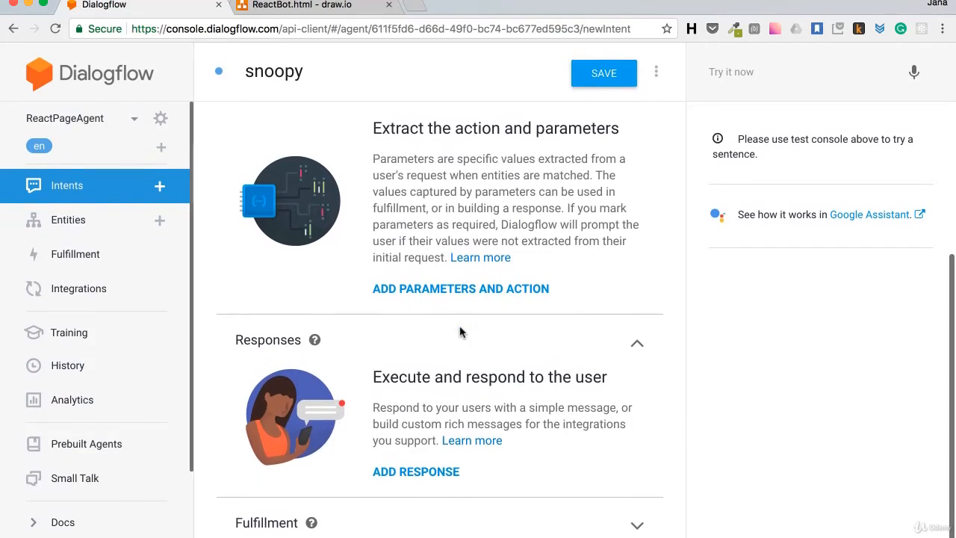
left_click(426, 472)
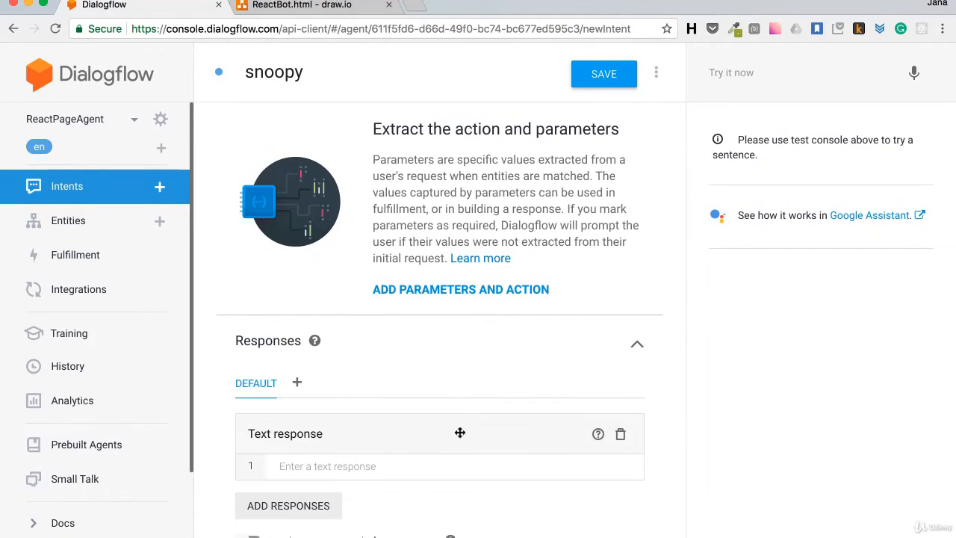
scroll(464, 406, "down", 2)
left_click(372, 364)
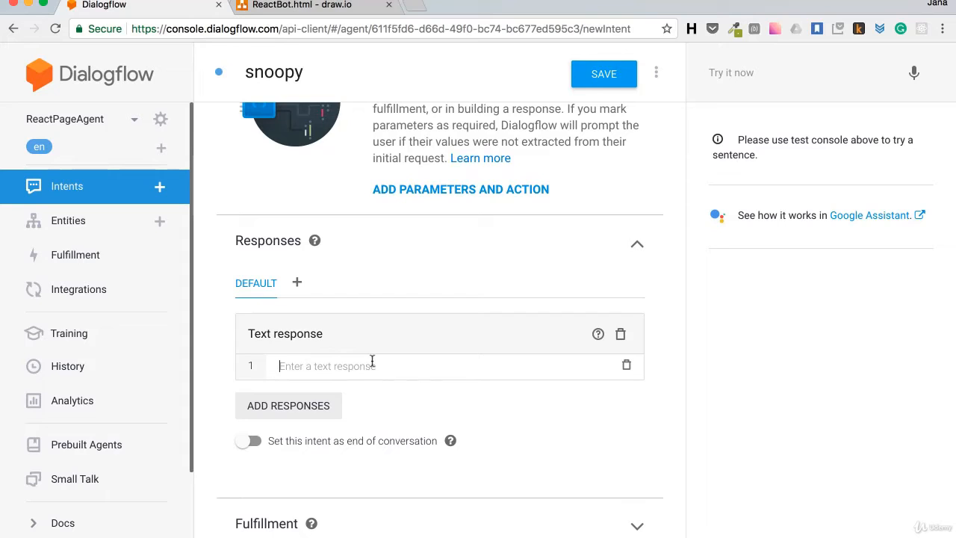
type("Snoop")
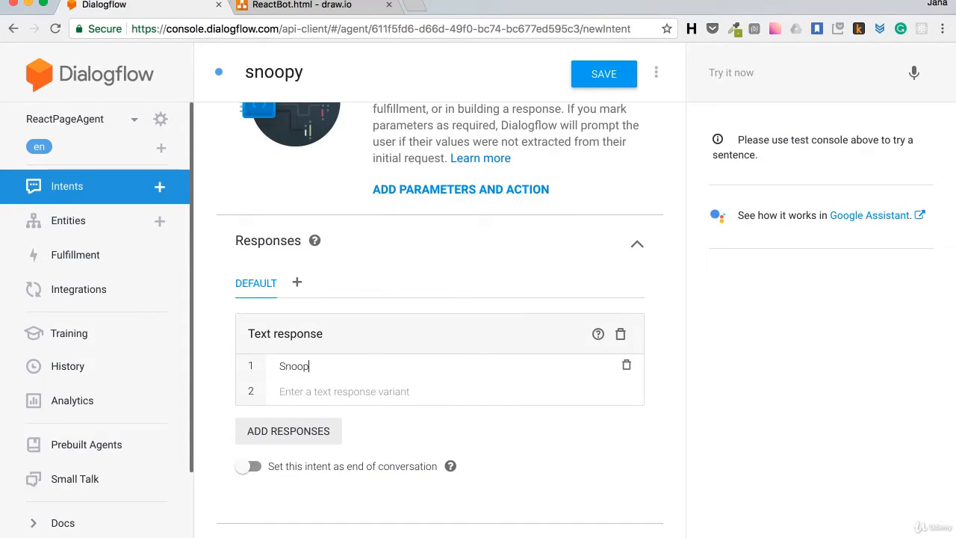
type("y is nowhere to be found")
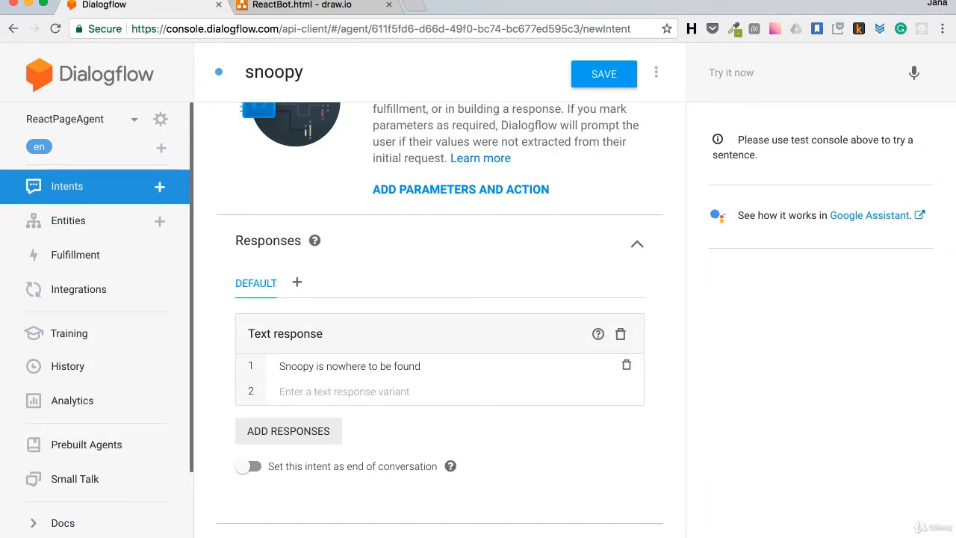
type(".")
- Enter "I don't know where Snoopy is." as the second text response variant and save the intent
left_click(362, 391)
type("I don")
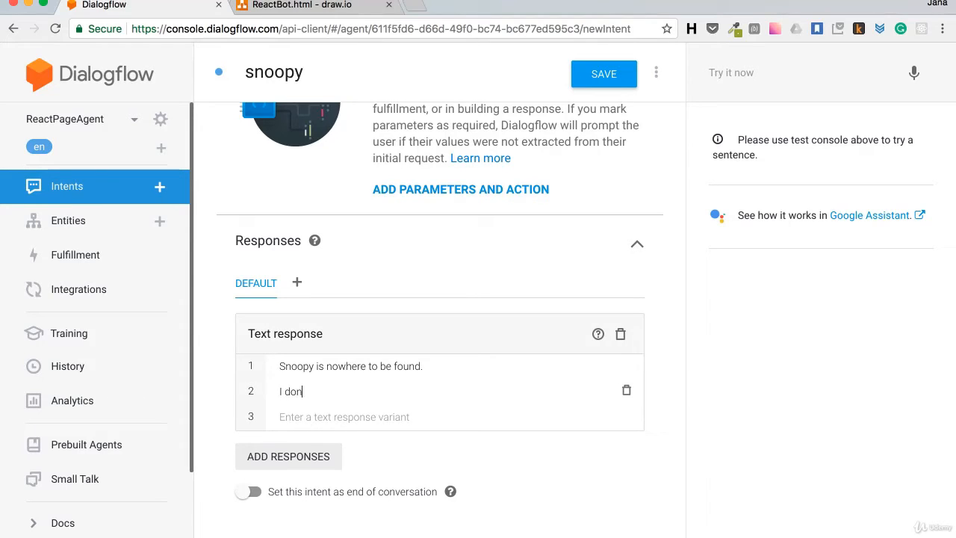
type("'t know where Snoopy")
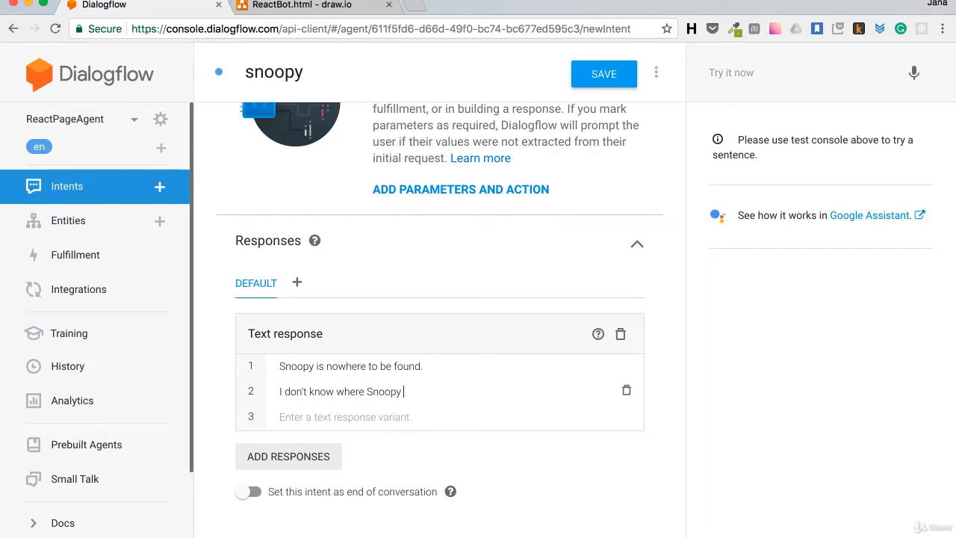
type(" is.")
left_click(602, 78)
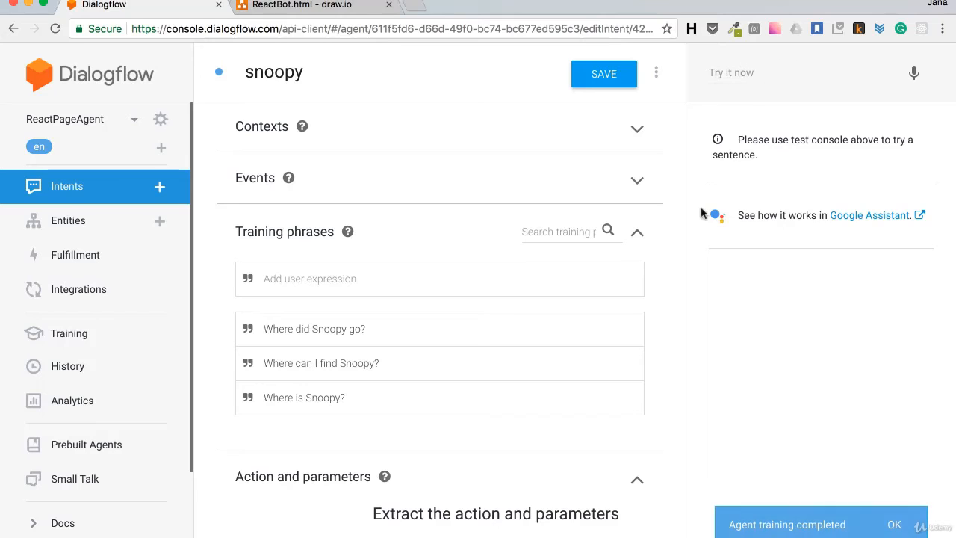
- Test the agent with the sentence "Where did Snoopy go?"
left_click(743, 73)
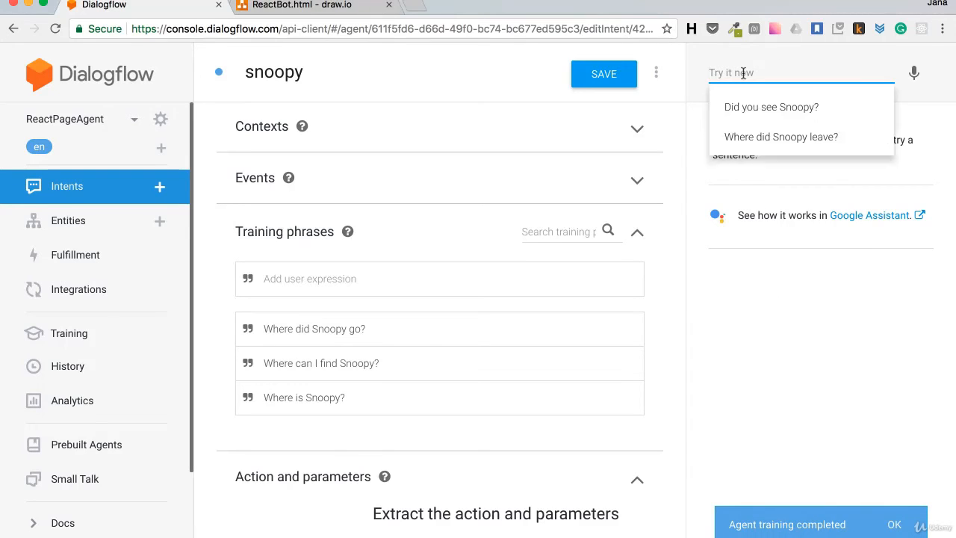
type("Where did Snoopy ")
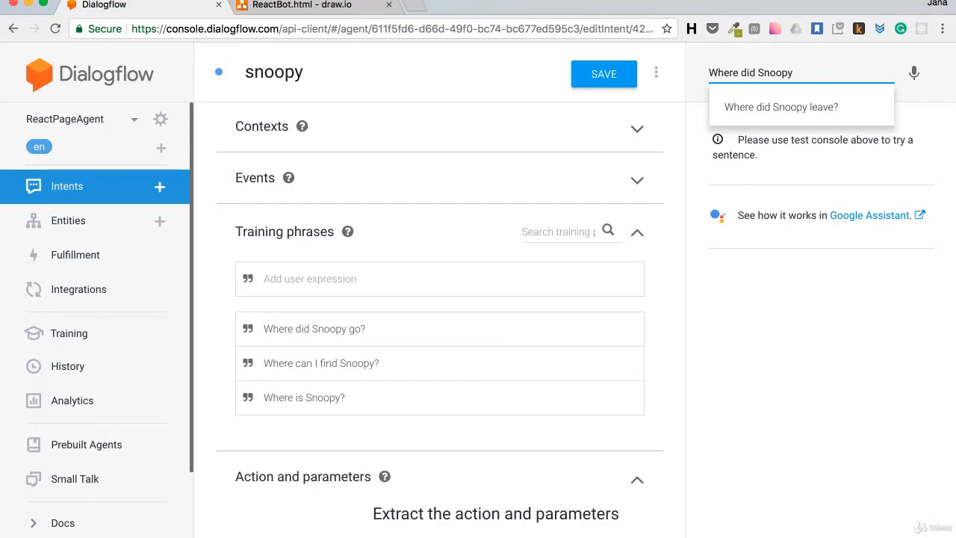
type("go?")
key("Return")
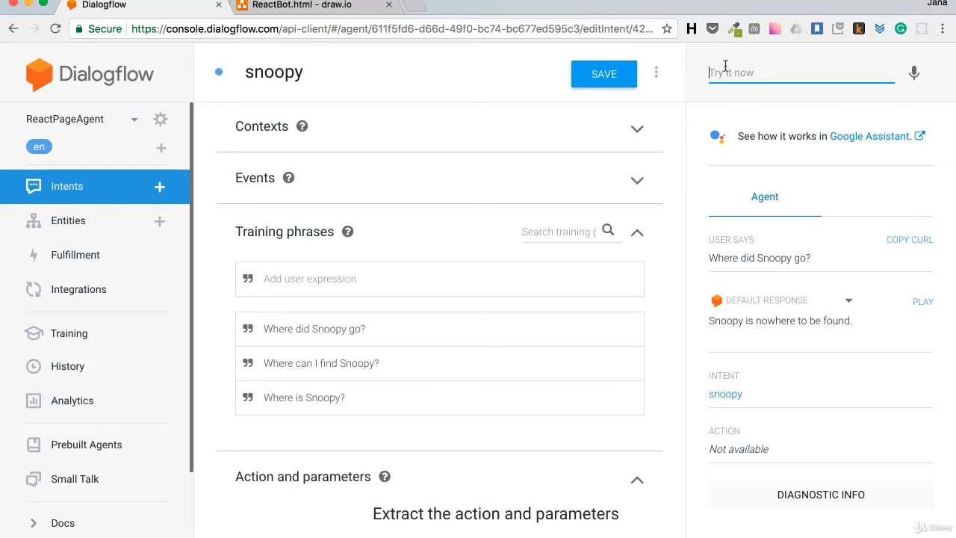
- Test the agent with the untrained sentence "did you see Snoopy?"
type("did you s")
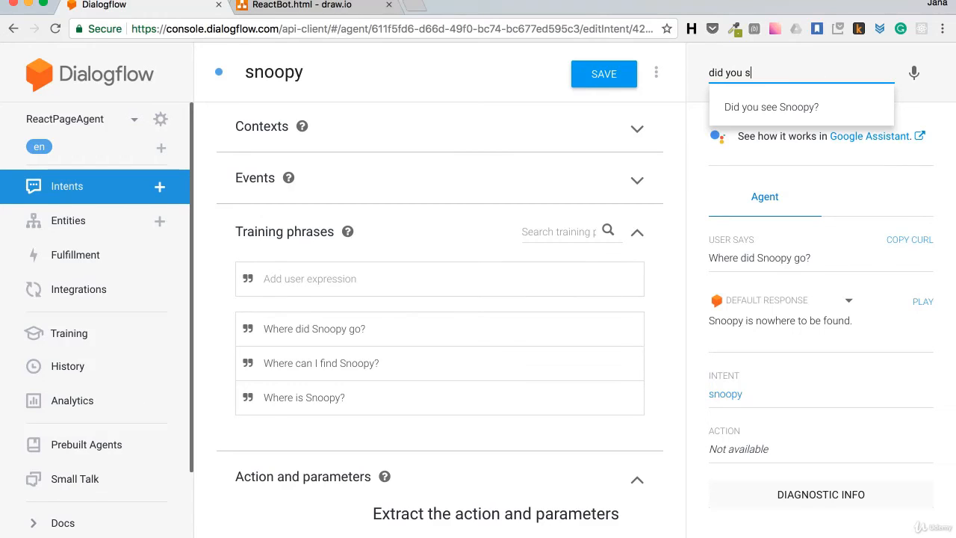
type("ee Snoopy?")
key("Return")
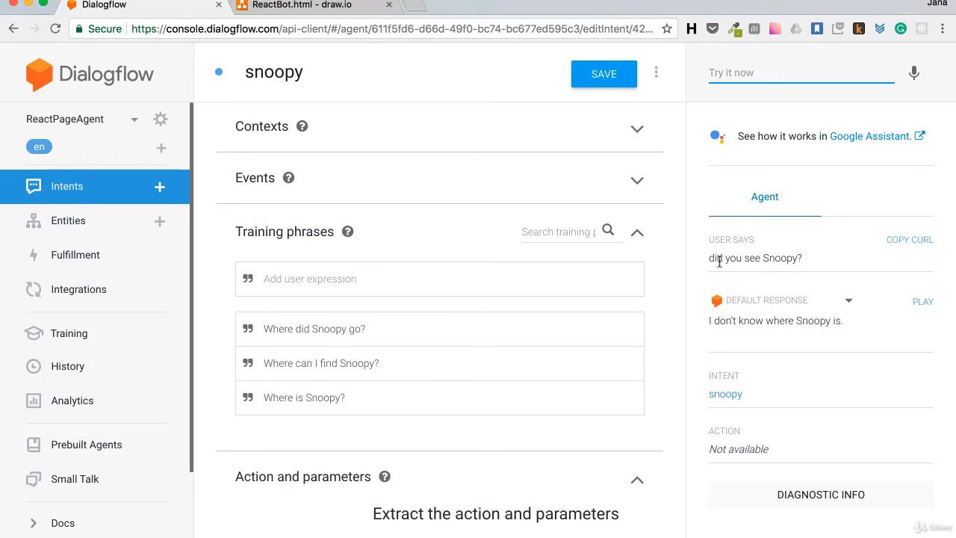
- Add a second text response block beneath the existing one in the intent's responses
scroll(458, 405, "down", 1)
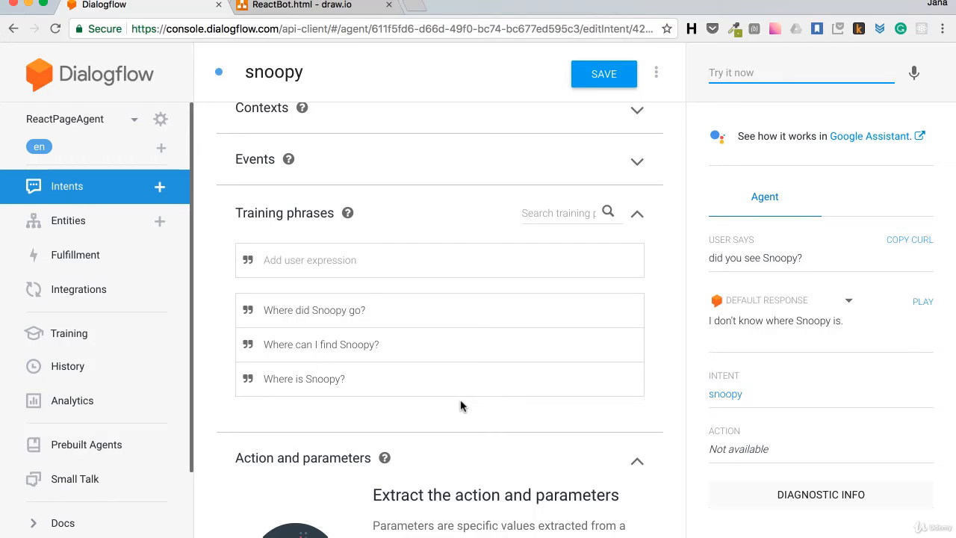
scroll(490, 363, "down", 10)
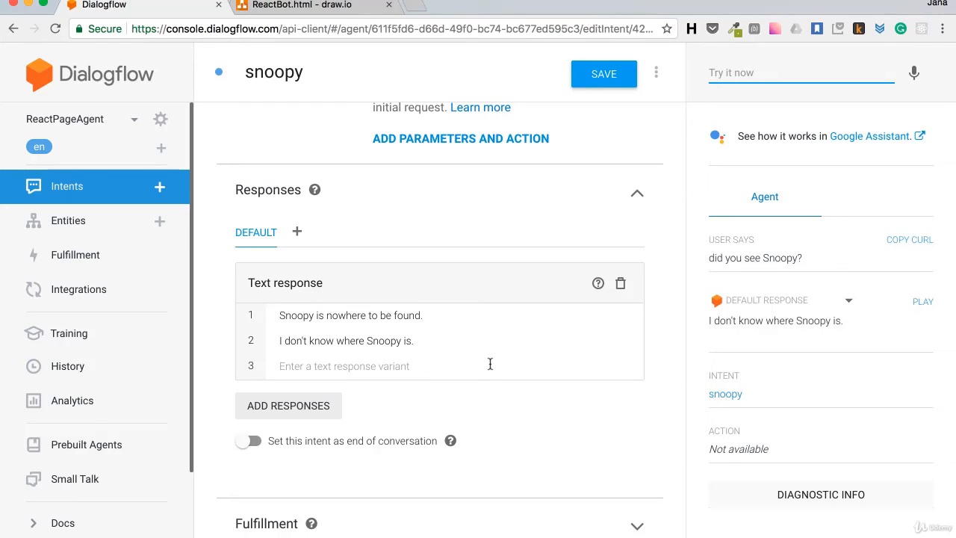
left_click(302, 407)
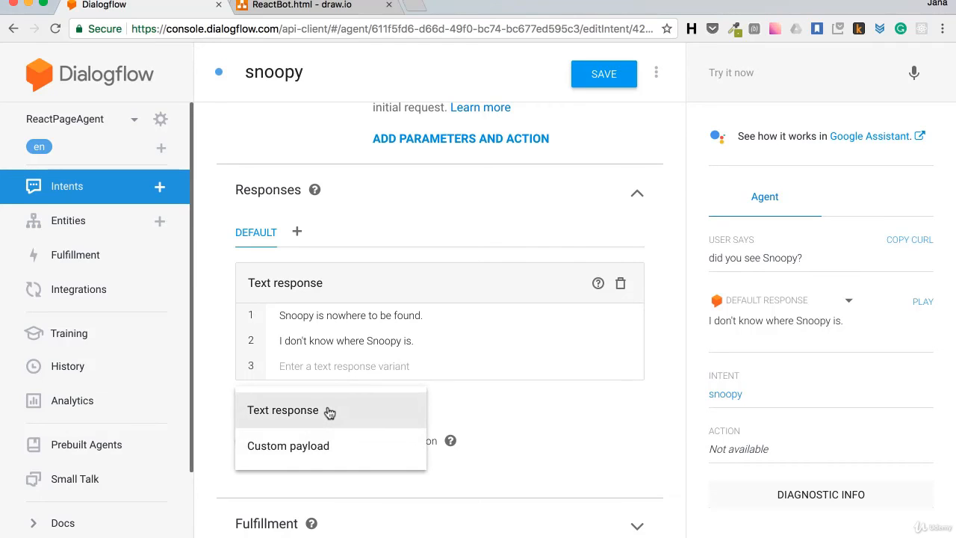
scroll(326, 411, "up", 5)
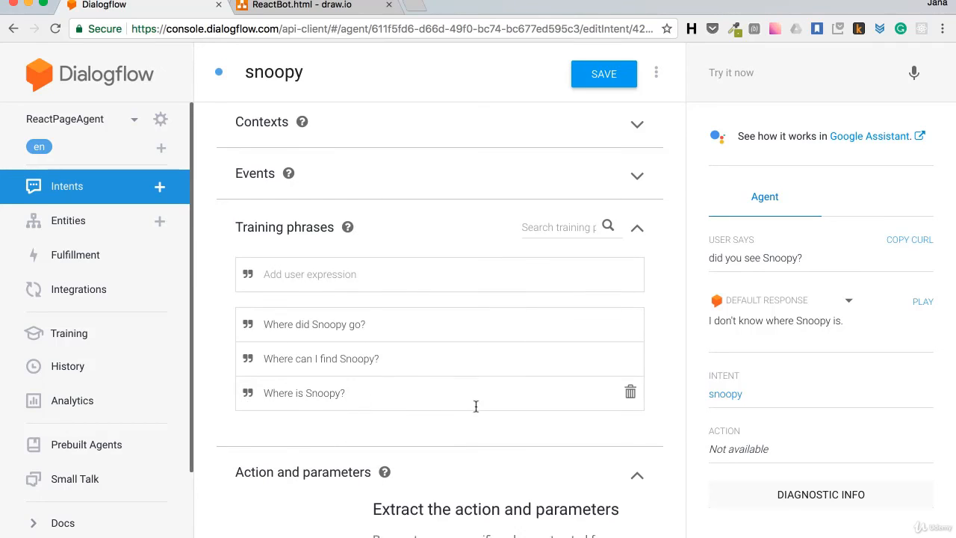
scroll(475, 405, "down", 5)
scroll(475, 408, "down", 3)
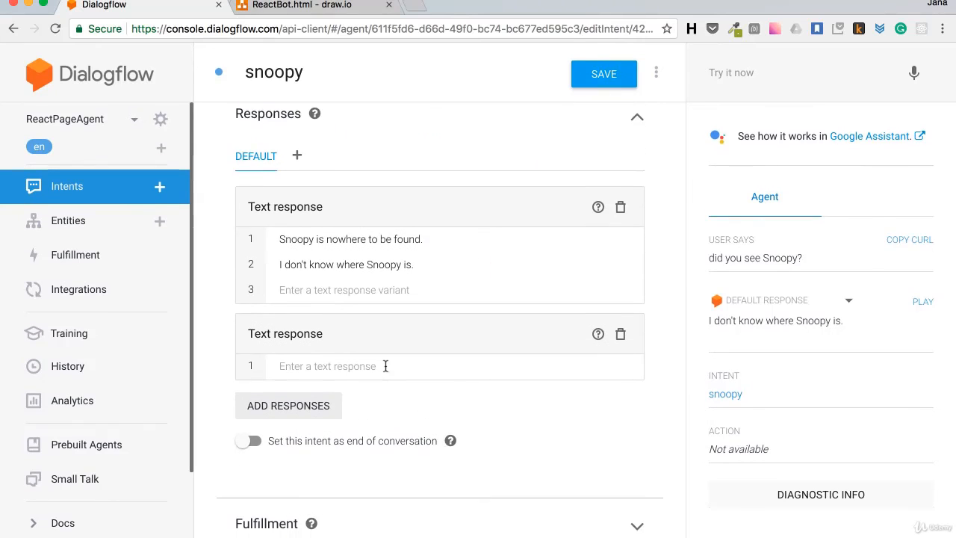
- Enter "Can you help me find him?" in the second text response block and save the intent
left_click(520, 365)
type("Can you he")
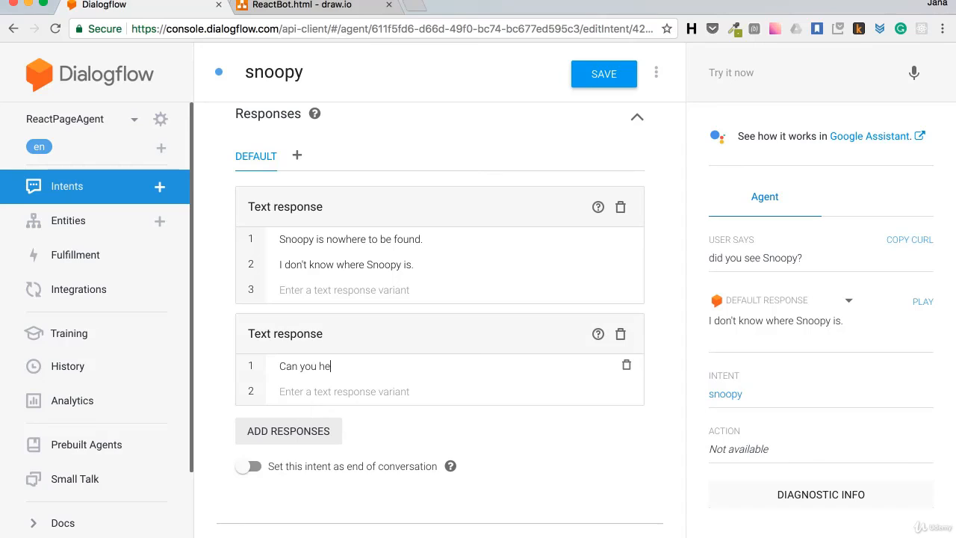
type("lp me find him?")
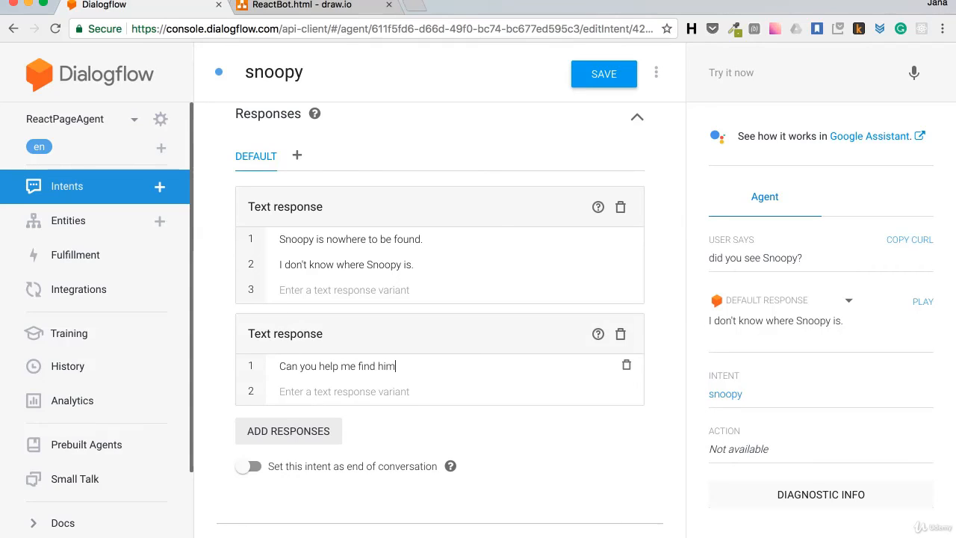
left_click(602, 85)
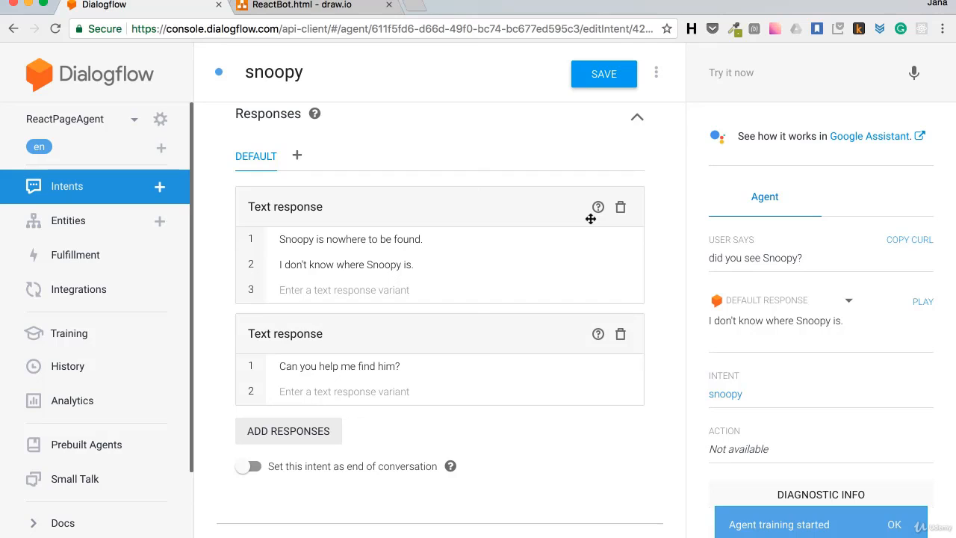
- Test the updated agent with the sentence "Where is Snoopy?"
left_click(729, 68)
type("Where is")
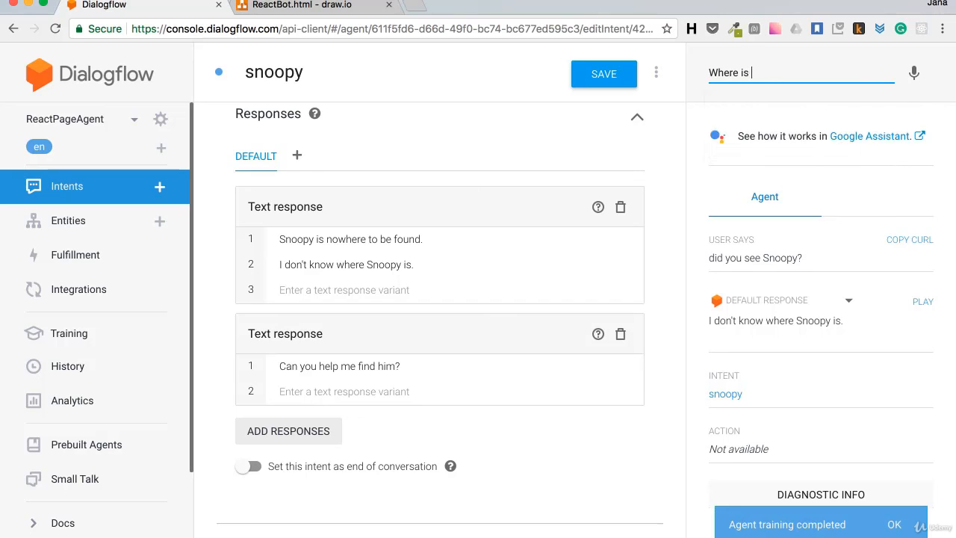
type(" Snoopy")
type("=")
type("?")
key("Return")
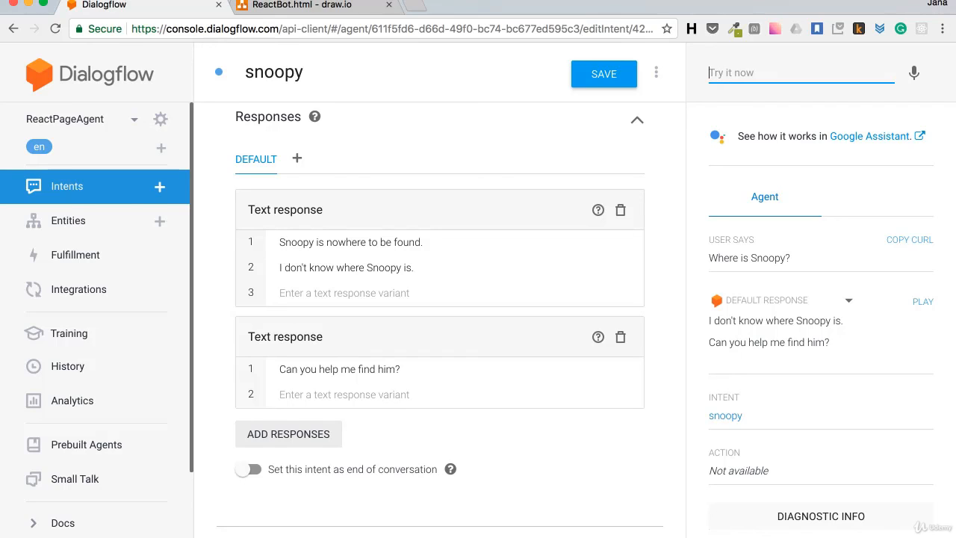
left_click(560, 1)
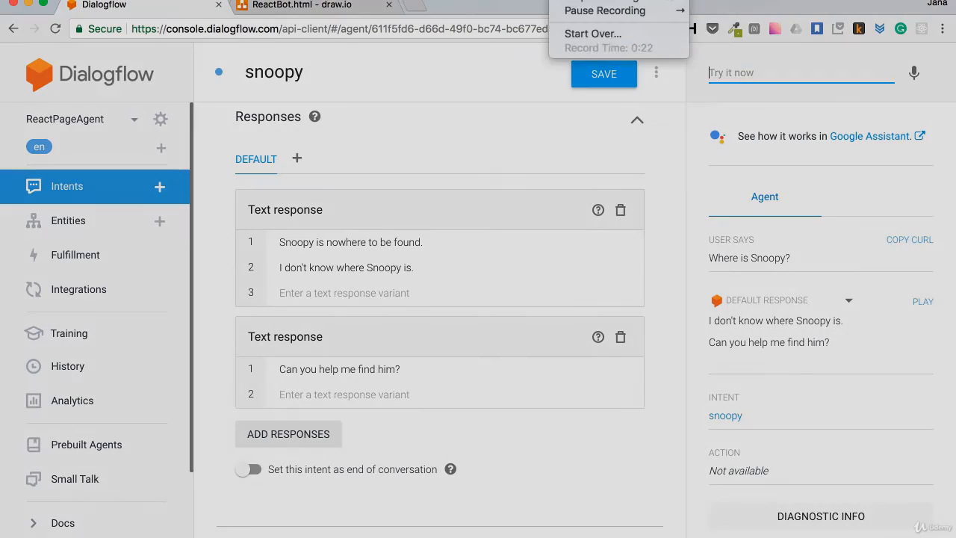